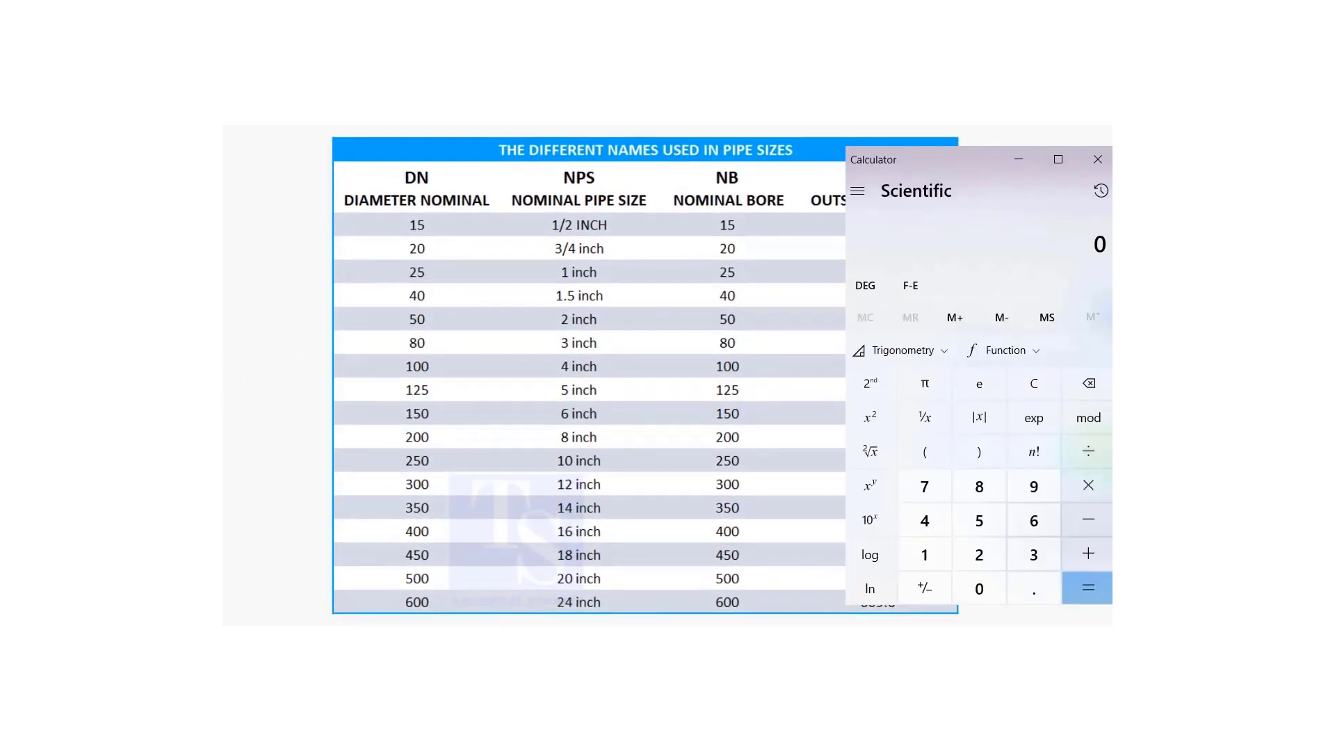
Evaluate 12 × 25.4 in Calculator, getting 304.8 mm.
{"action": "left_click", "coordinate": [924, 554]}
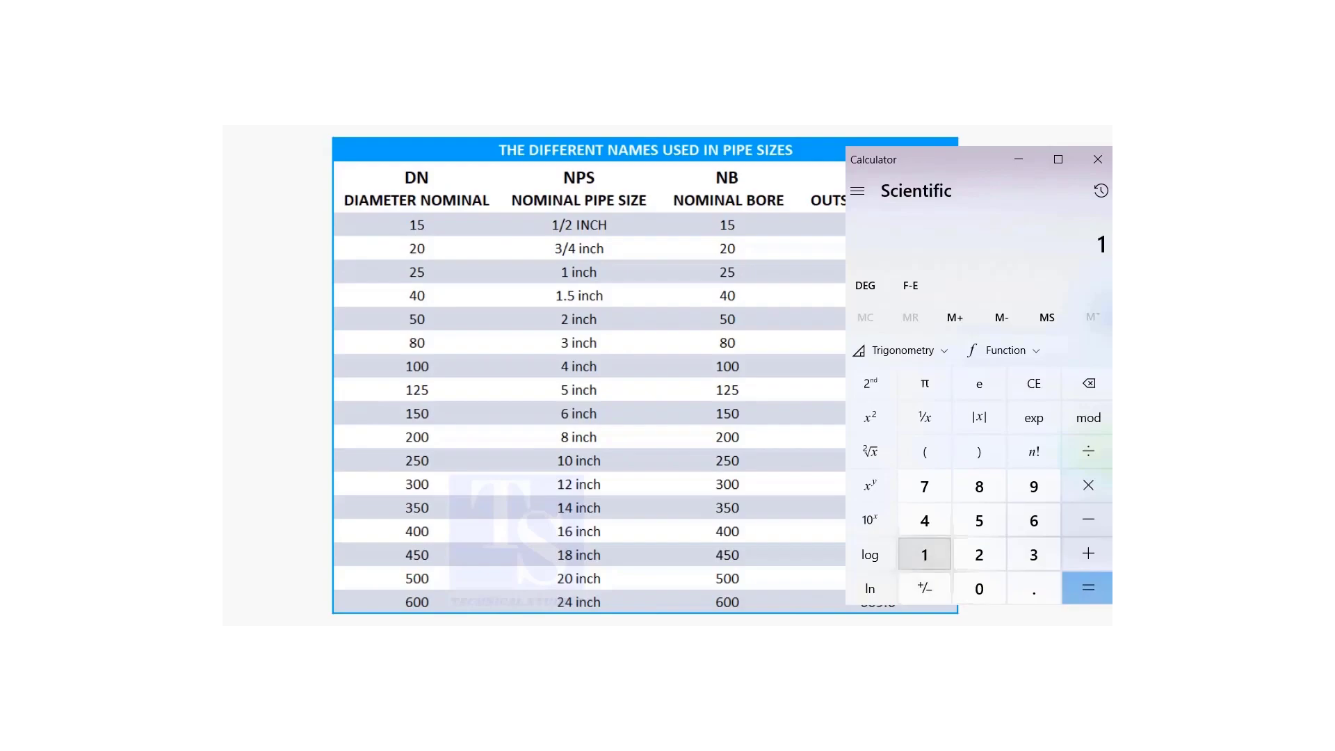
{"action": "left_click", "coordinate": [978, 554]}
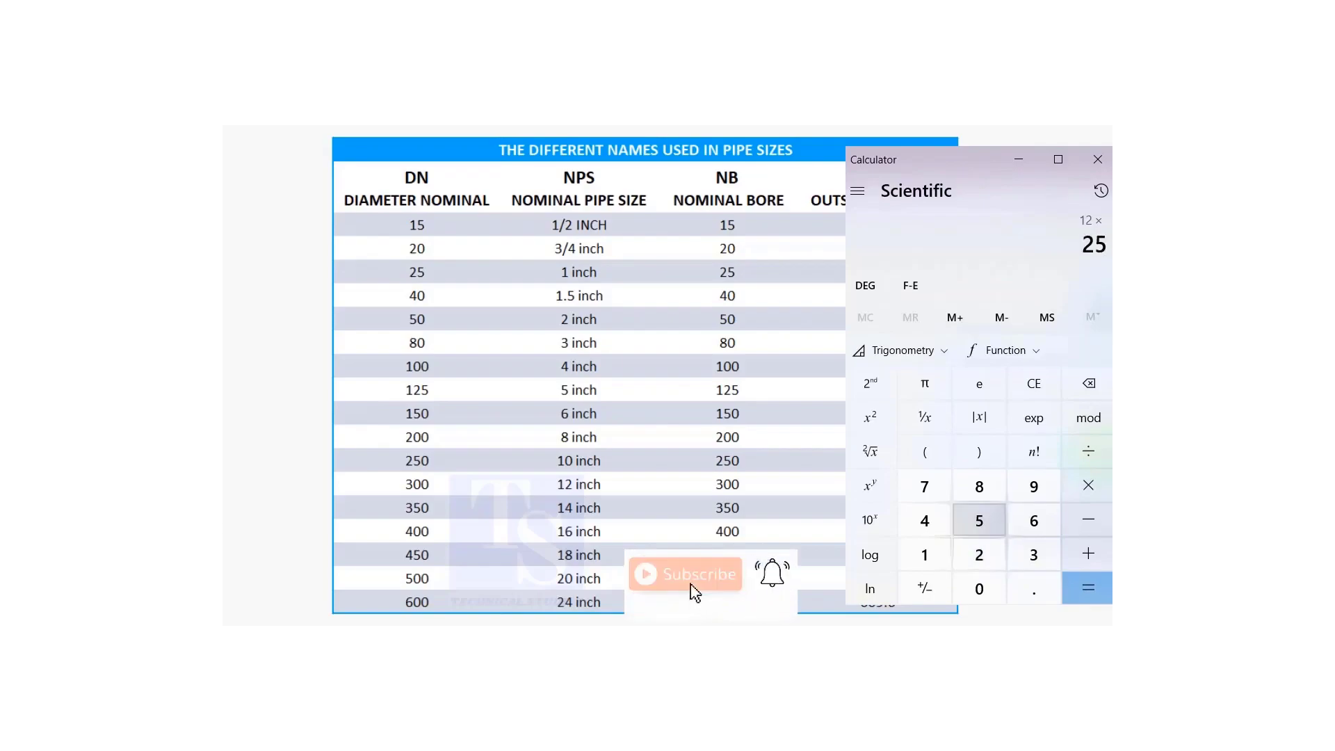
{"action": "left_click", "coordinate": [1033, 589]}
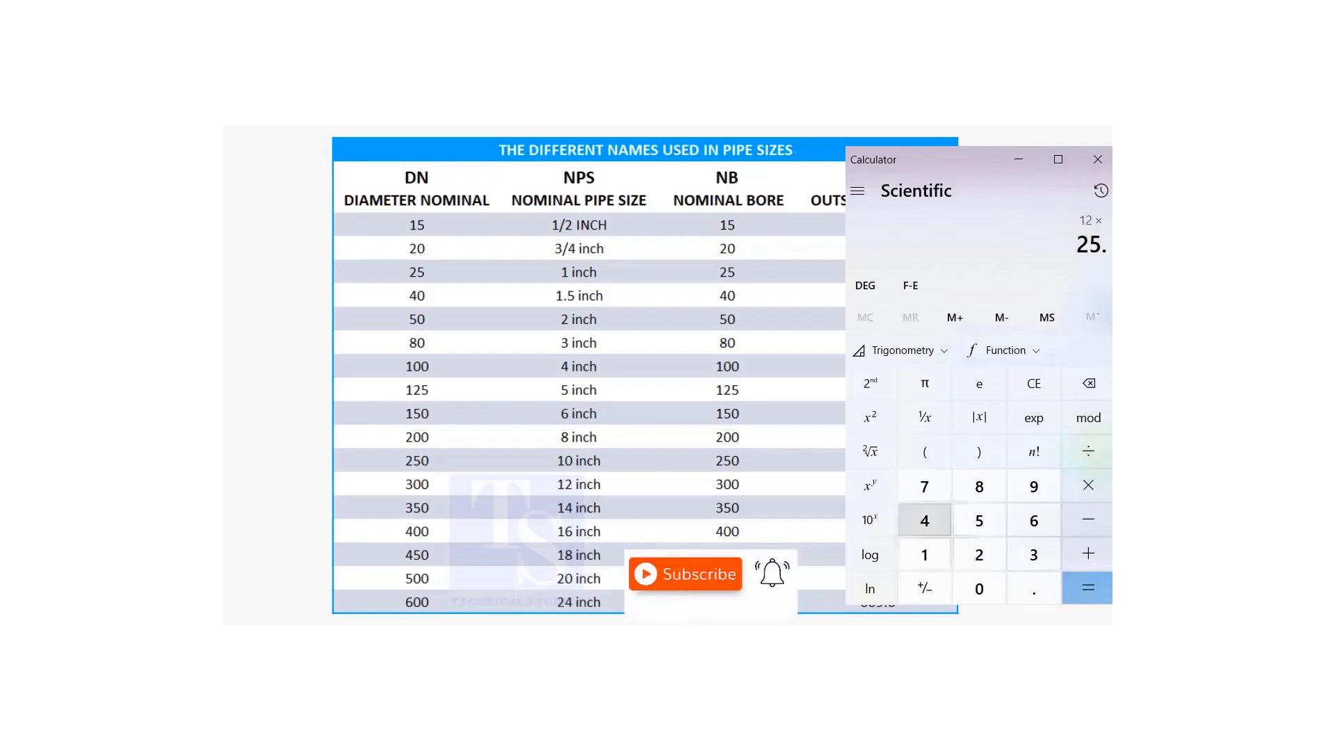
{"action": "left_click", "coordinate": [925, 520]}
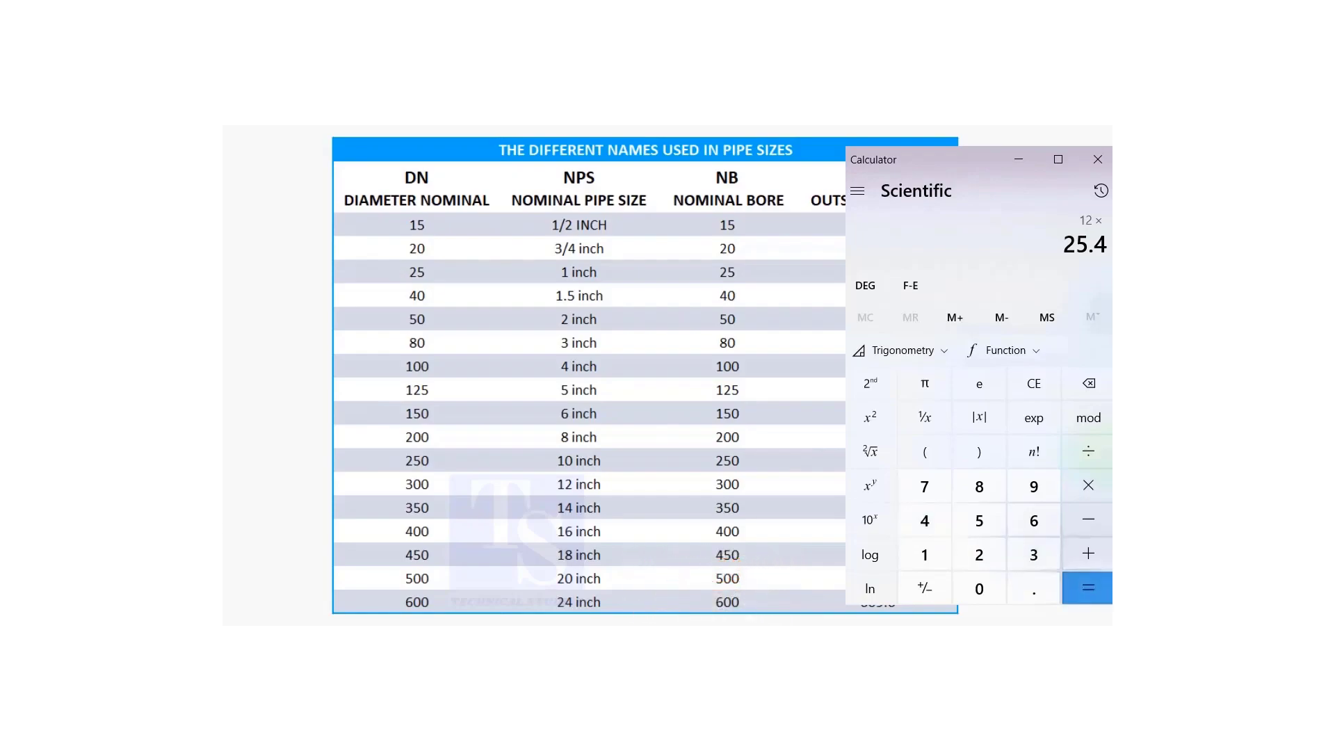
{"action": "left_click", "coordinate": [1088, 589]}
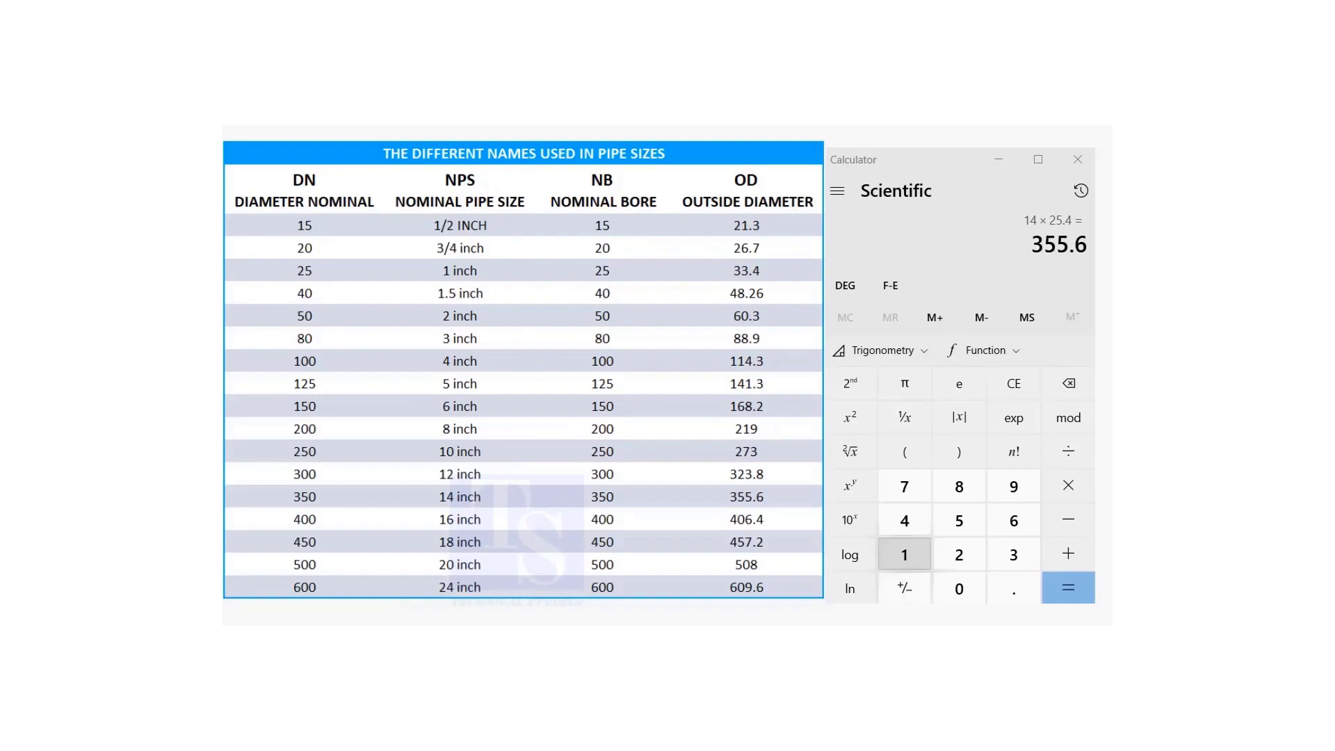
Start the 14-inch conversion, entering 14 × 25. toward the 25.4 factor.
{"action": "left_click", "coordinate": [904, 553]}
{"action": "left_click", "coordinate": [905, 519]}
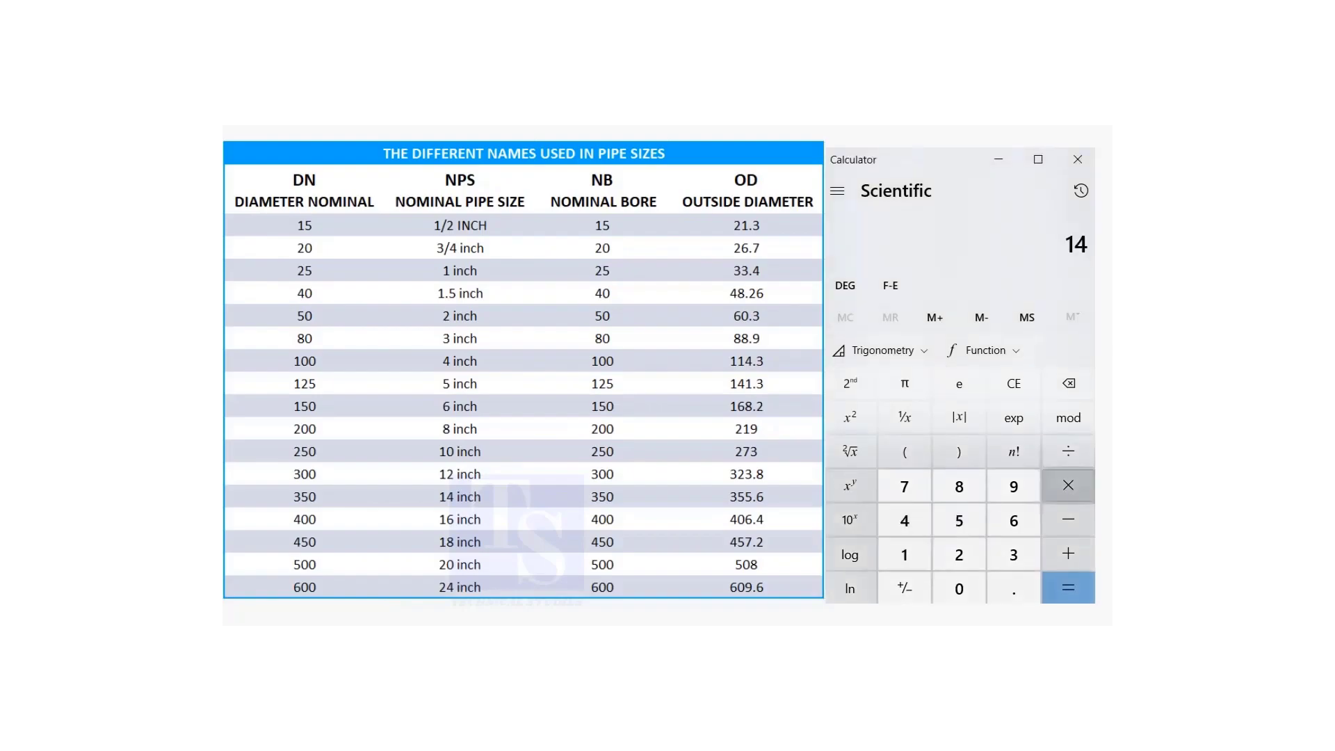
{"action": "left_click", "coordinate": [1069, 485]}
{"action": "left_click", "coordinate": [958, 554]}
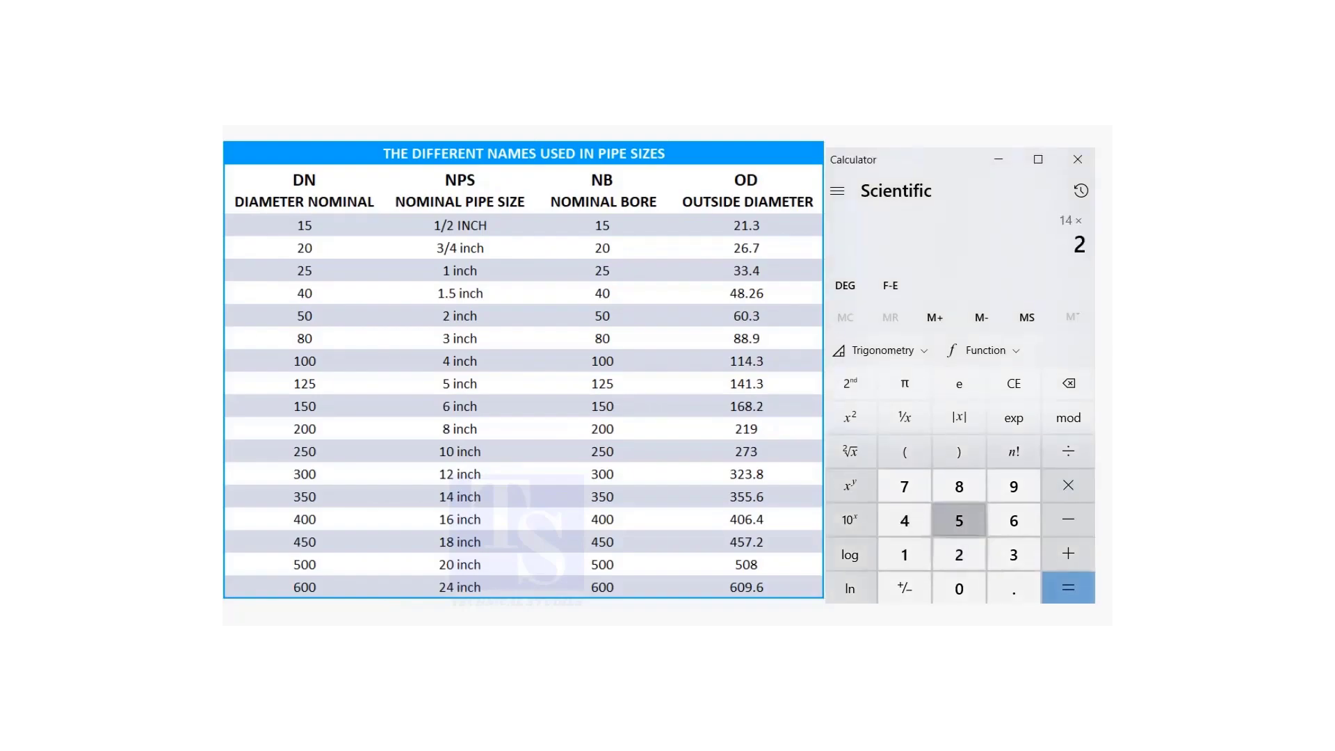
{"action": "left_click", "coordinate": [958, 519]}
{"action": "left_click", "coordinate": [1013, 588]}
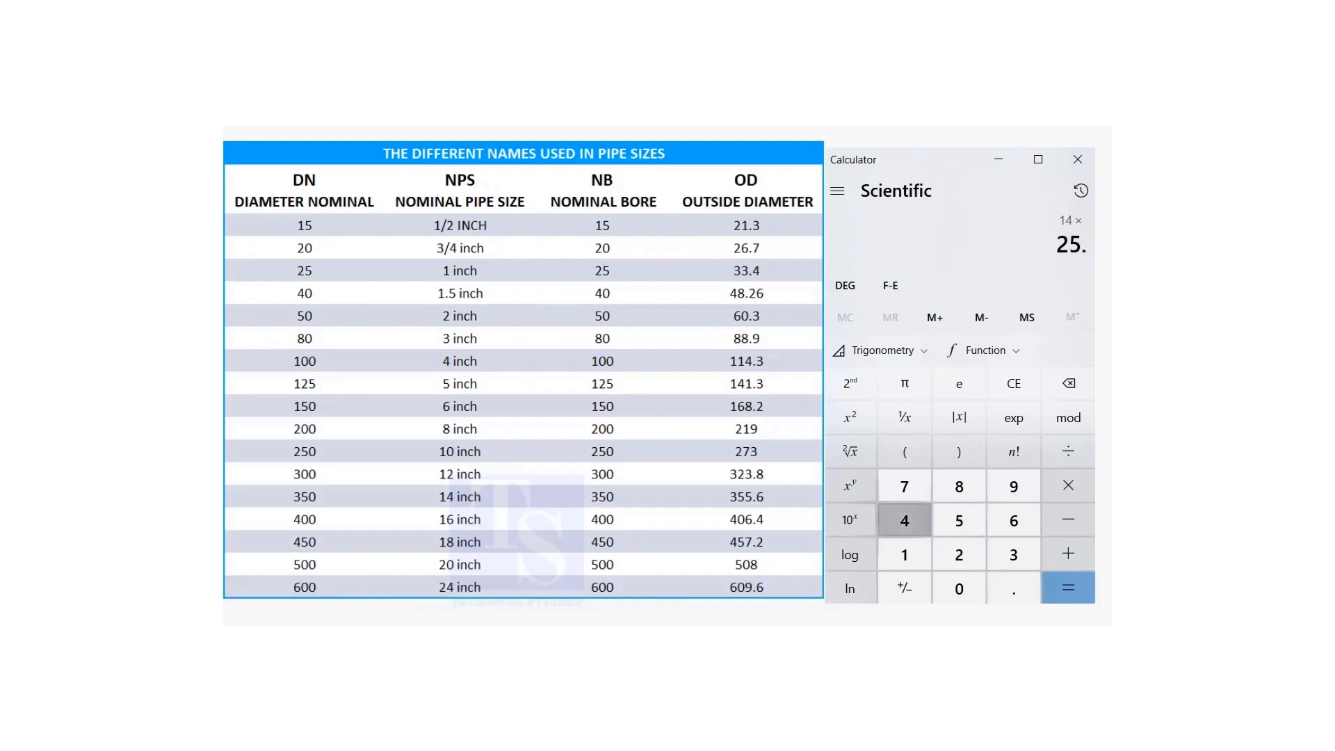